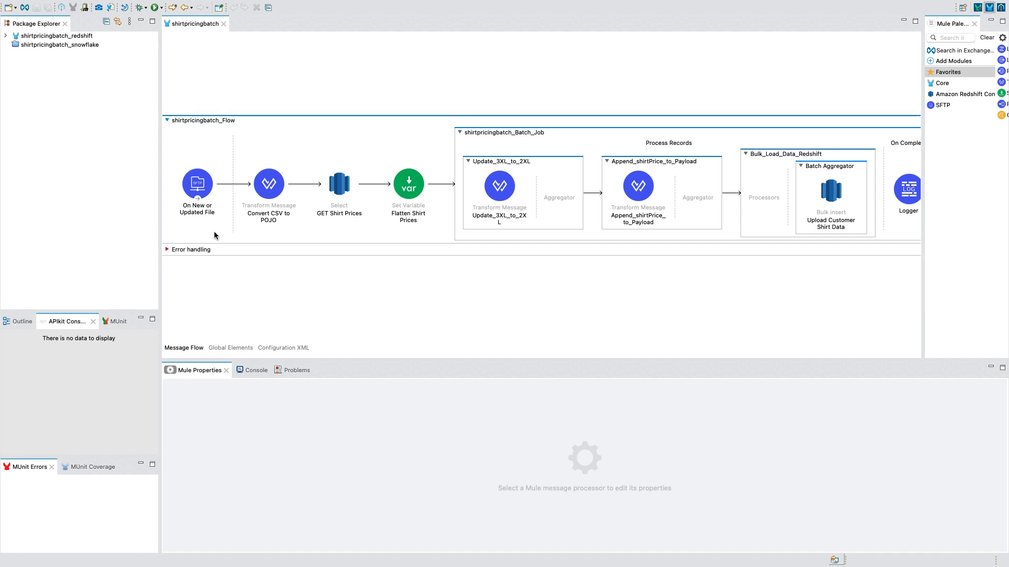
- Examine the On New or Updated File source's SFTP connector configuration and its matcher's update-age settings
{"action": "left_click", "coordinate": [196, 192]}
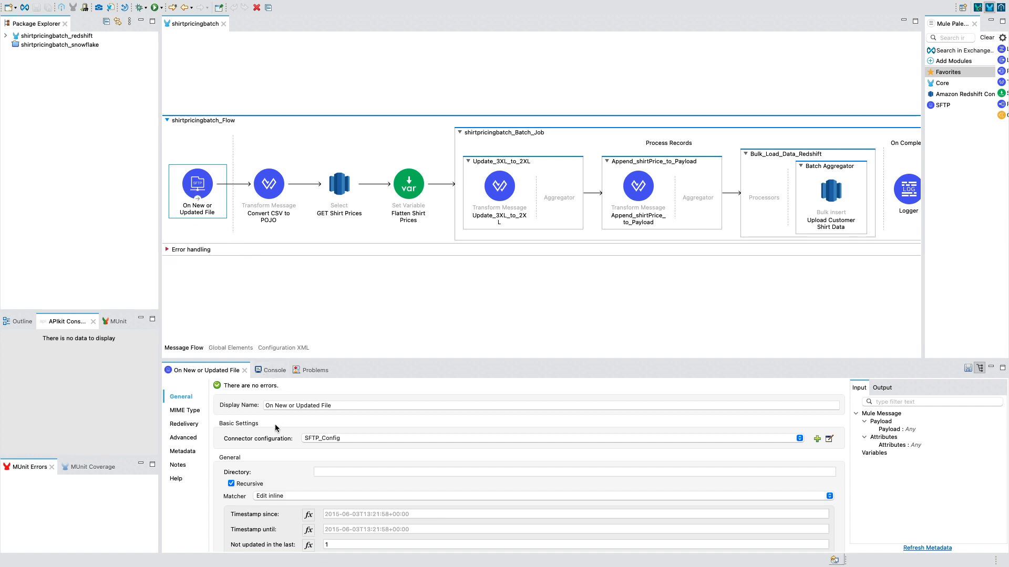
{"action": "left_click", "coordinate": [317, 439]}
{"action": "left_click", "coordinate": [329, 440]}
{"action": "scroll", "coordinate": [407, 532], "scroll_direction": "down", "scroll_amount": 3}
{"action": "scroll", "coordinate": [407, 534], "scroll_direction": "down", "scroll_amount": 1}
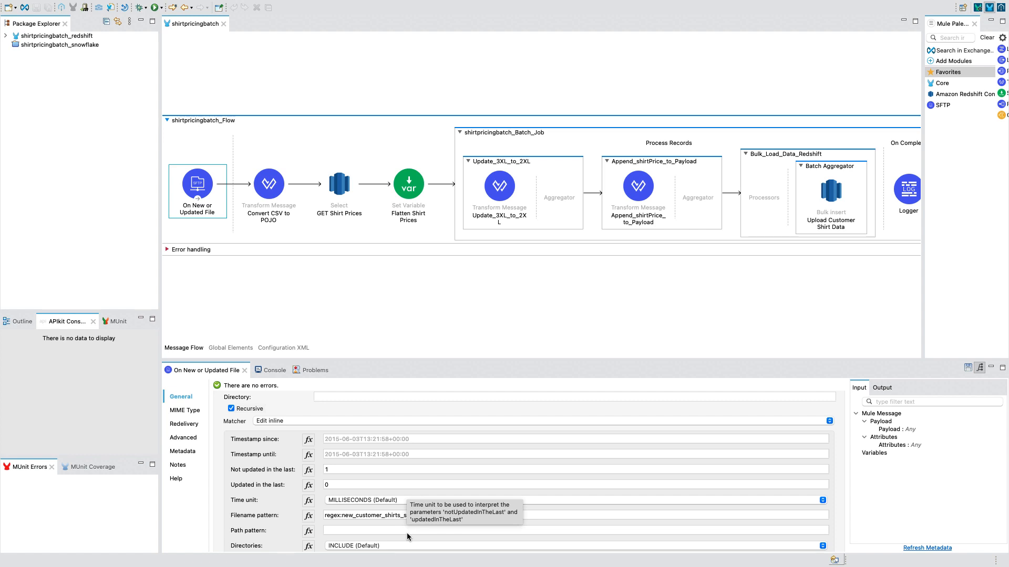
{"action": "double_click", "coordinate": [329, 470]}
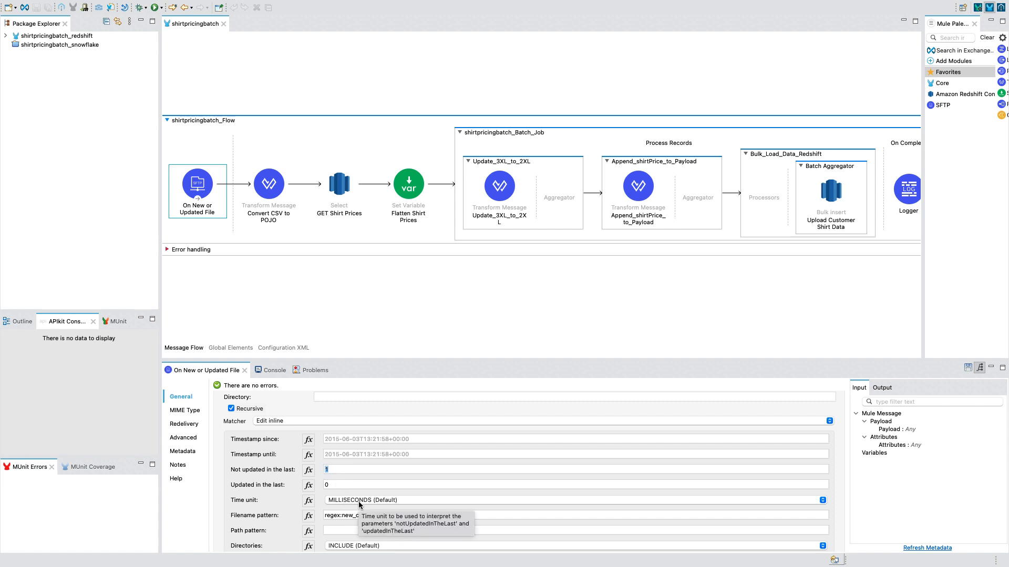
{"action": "scroll", "coordinate": [322, 520], "scroll_direction": "down", "scroll_amount": 2}
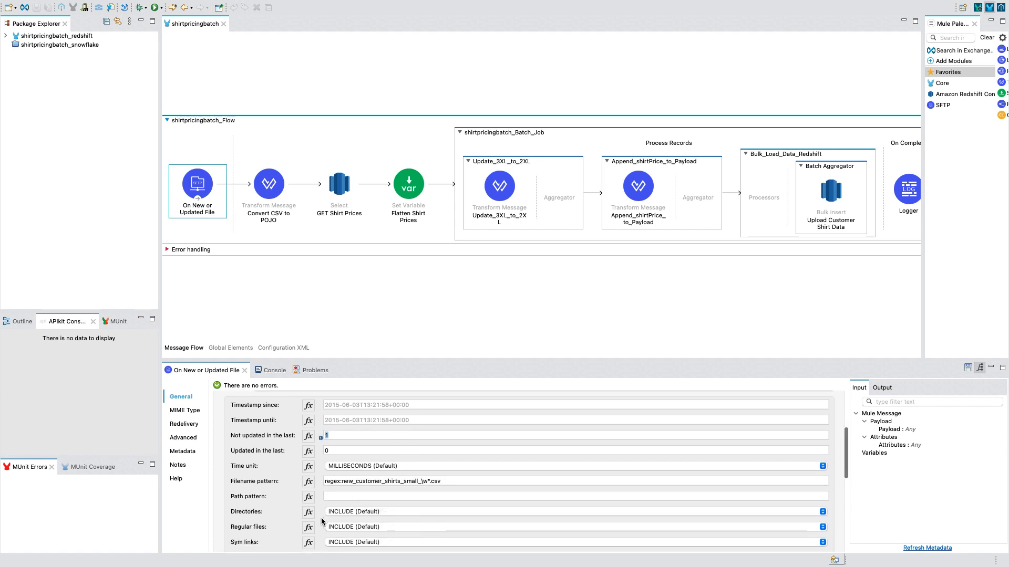
- Examine the filename pattern in the file source's matcher, including its wildcard portion
{"action": "left_click_drag", "start_coordinate": [325, 481], "coordinate": [449, 479]}
{"action": "left_click", "coordinate": [449, 480]}
{"action": "left_click_drag", "start_coordinate": [403, 481], "coordinate": [427, 482]}
{"action": "type", "text": "*"}
{"action": "left_click", "coordinate": [449, 479]}
- Review the file source's scheduling strategy options, polling frequency and start delay
{"action": "scroll", "coordinate": [449, 480], "scroll_direction": "down", "scroll_amount": 10}
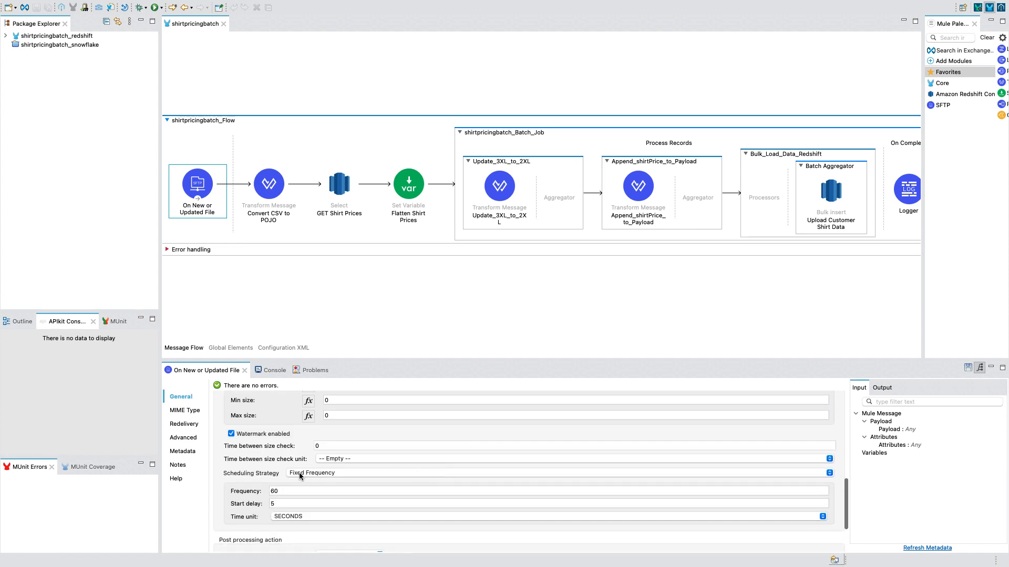
{"action": "left_click", "coordinate": [310, 474]}
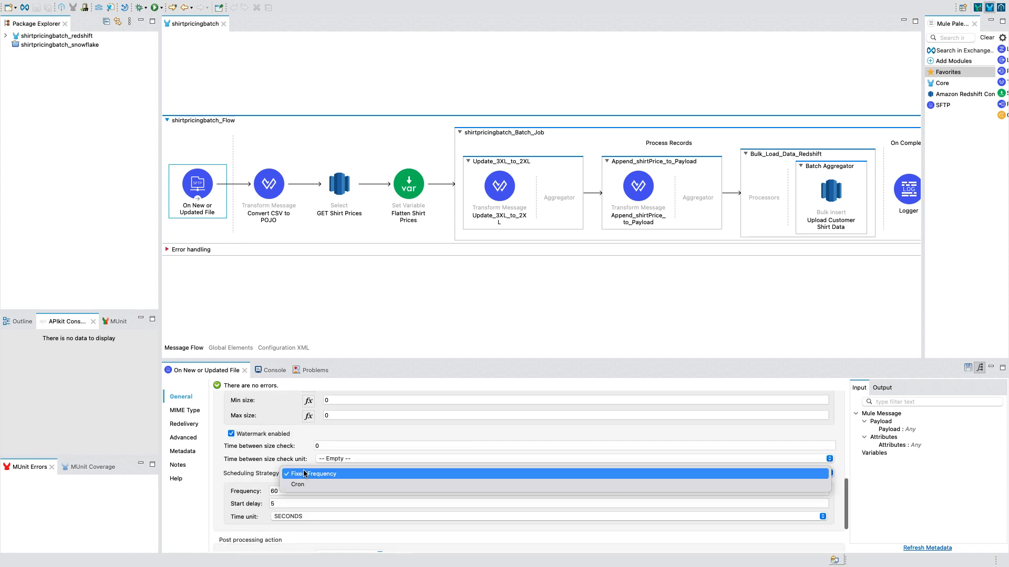
{"action": "left_click", "coordinate": [310, 474]}
{"action": "double_click", "coordinate": [274, 491]}
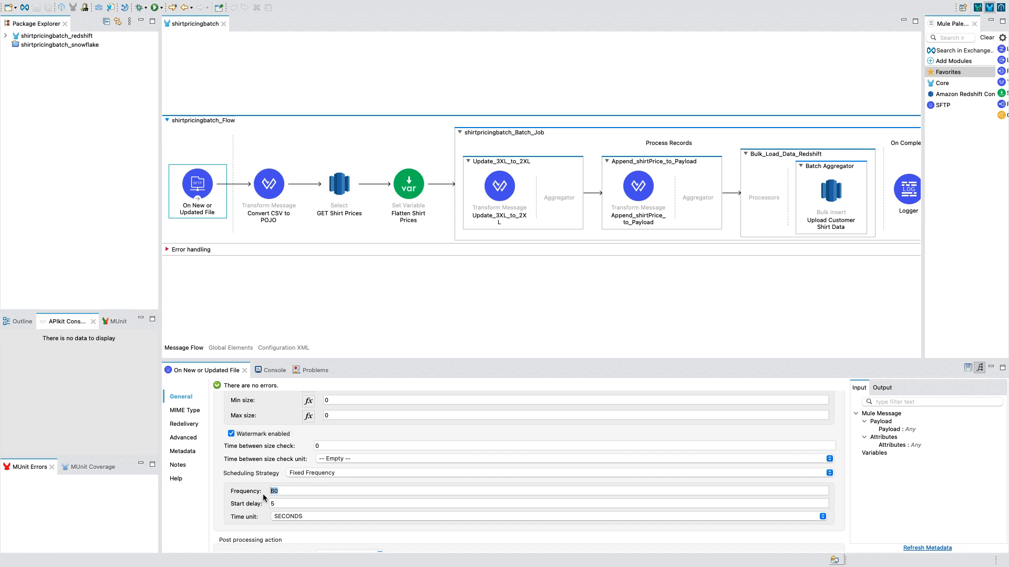
{"action": "left_click", "coordinate": [285, 505]}
{"action": "left_click", "coordinate": [293, 493]}
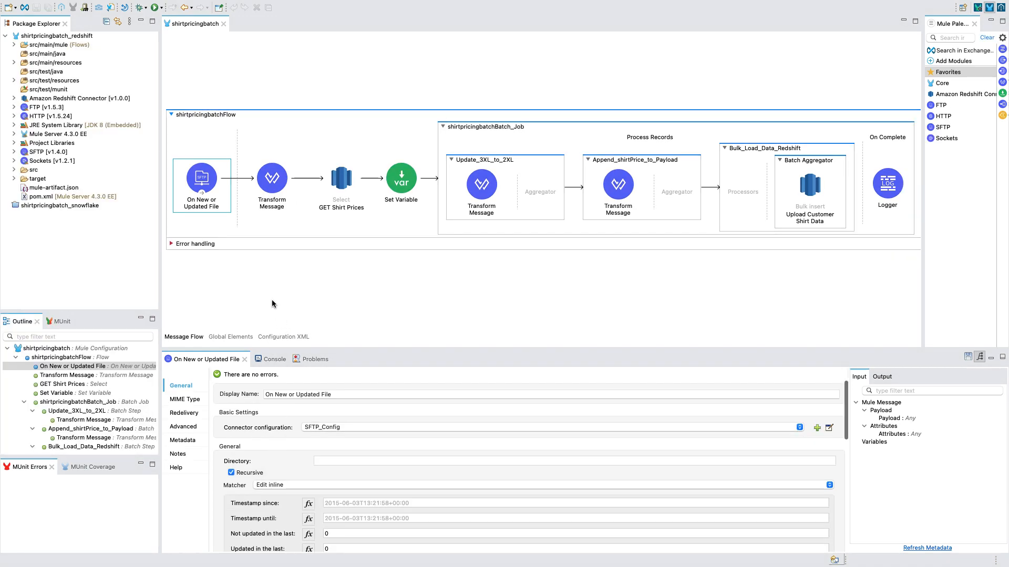
- Inspect the main flow's Transform Message script and the SQL query of the GET Shirt Prices component
{"action": "left_click", "coordinate": [270, 187]}
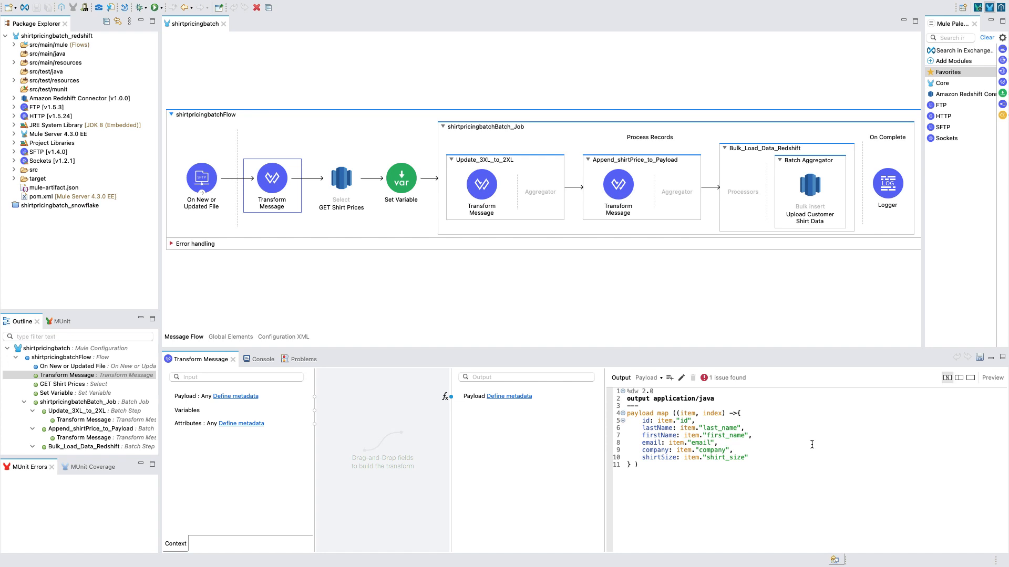
{"action": "left_click", "coordinate": [341, 182]}
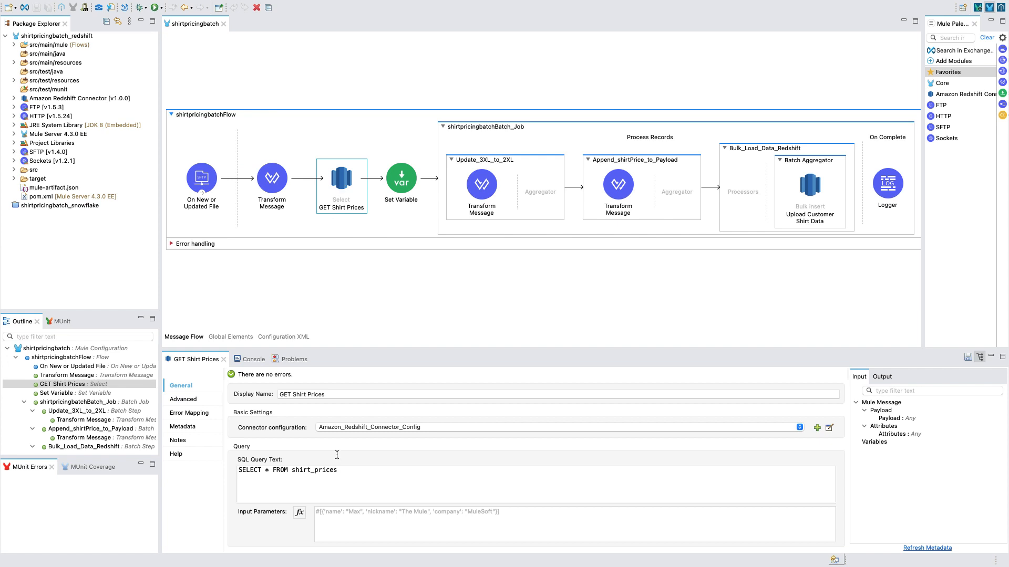
{"action": "left_click_drag", "start_coordinate": [345, 471], "coordinate": [244, 472]}
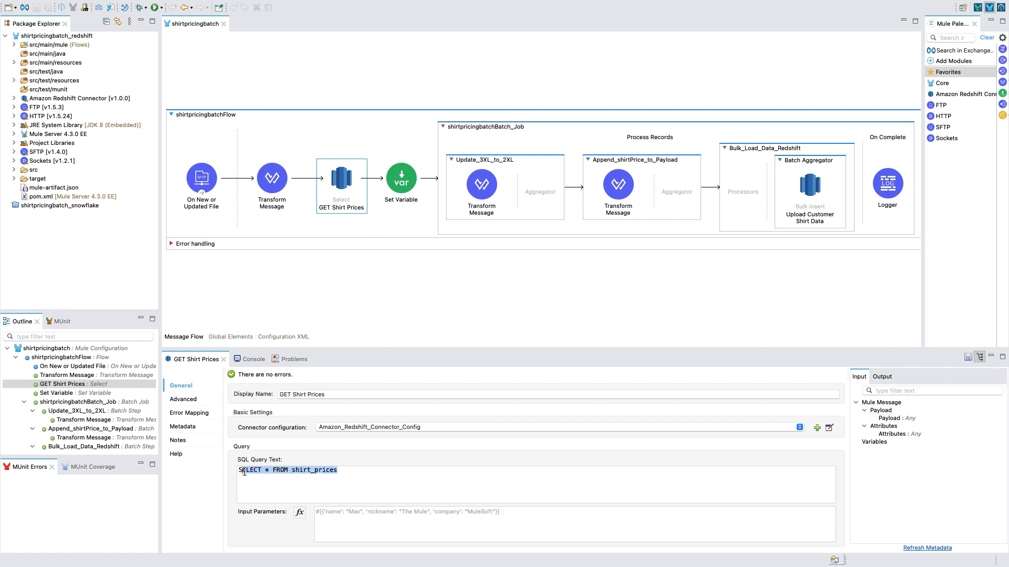
{"action": "left_click", "coordinate": [354, 475]}
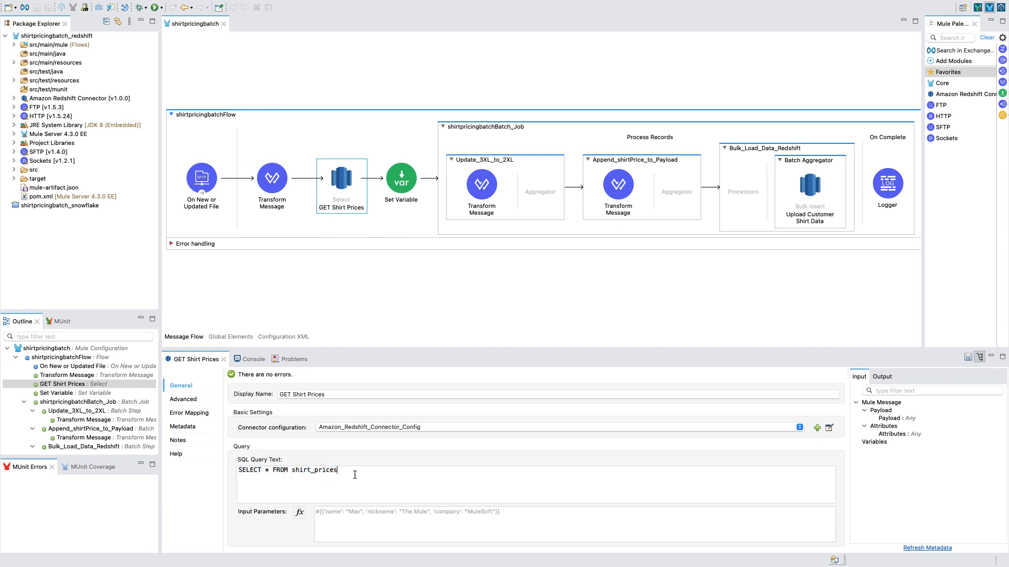
- Check the output target variable in the advanced settings of GET Shirt Prices
{"action": "left_click", "coordinate": [177, 403]}
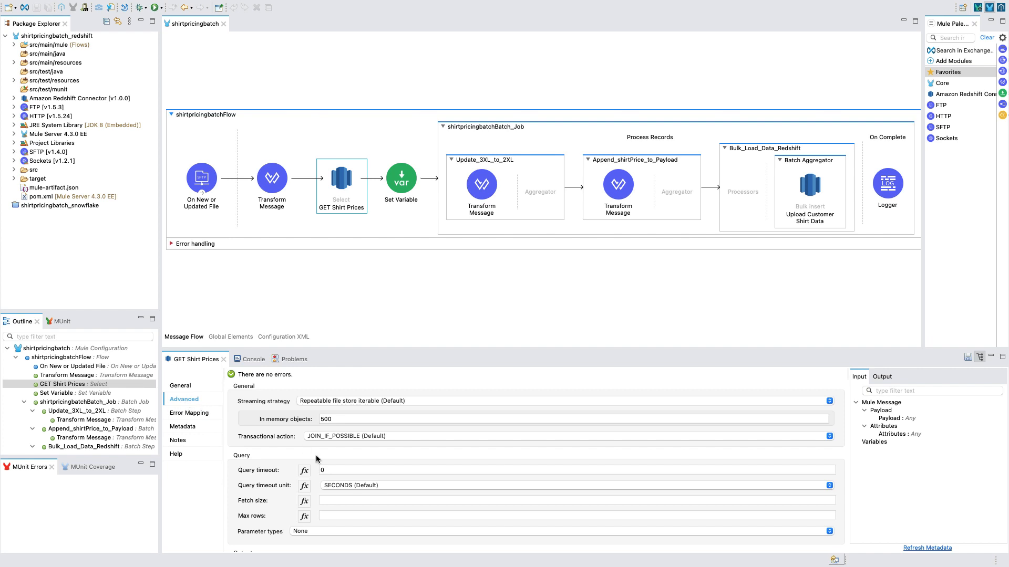
{"action": "scroll", "coordinate": [319, 455], "scroll_direction": "down", "scroll_amount": 5}
{"action": "left_click_drag", "start_coordinate": [341, 491], "coordinate": [284, 488]}
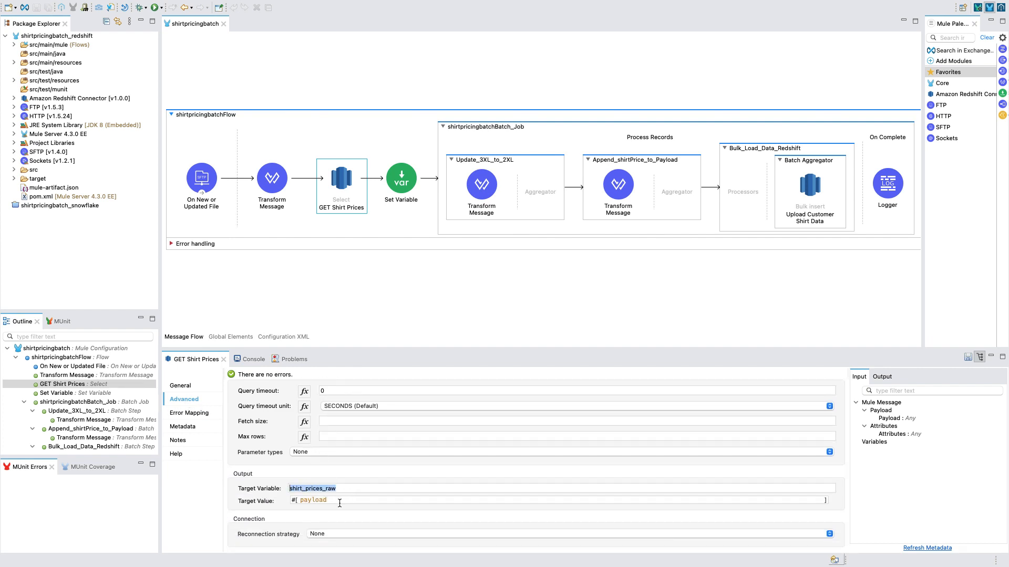
{"action": "left_click", "coordinate": [351, 489]}
{"action": "scroll", "coordinate": [354, 487], "scroll_direction": "up", "scroll_amount": 3}
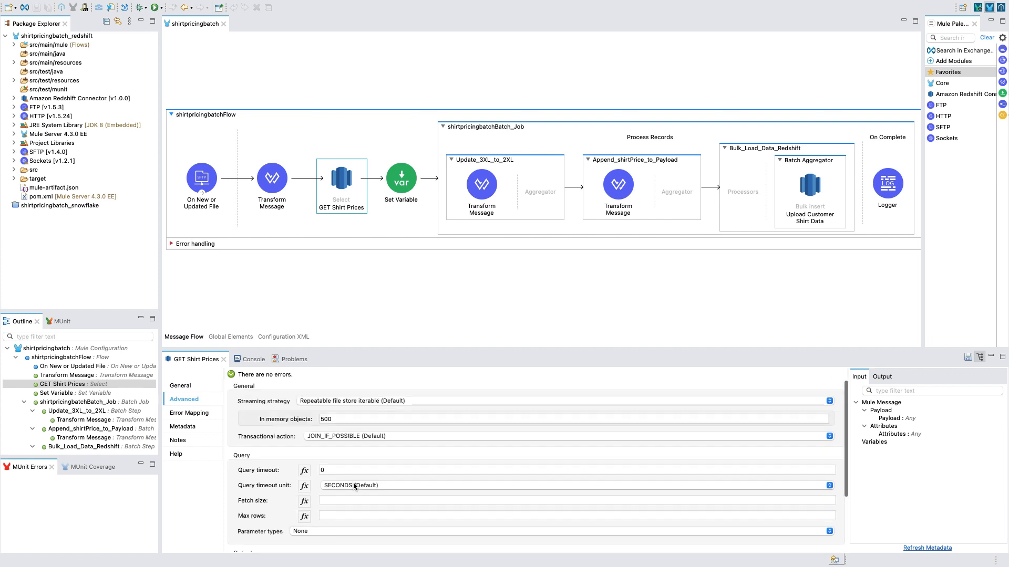
- Open the Set Variable component's full value expression and examine its shirt size to shirt price mapping
{"action": "left_click", "coordinate": [405, 193]}
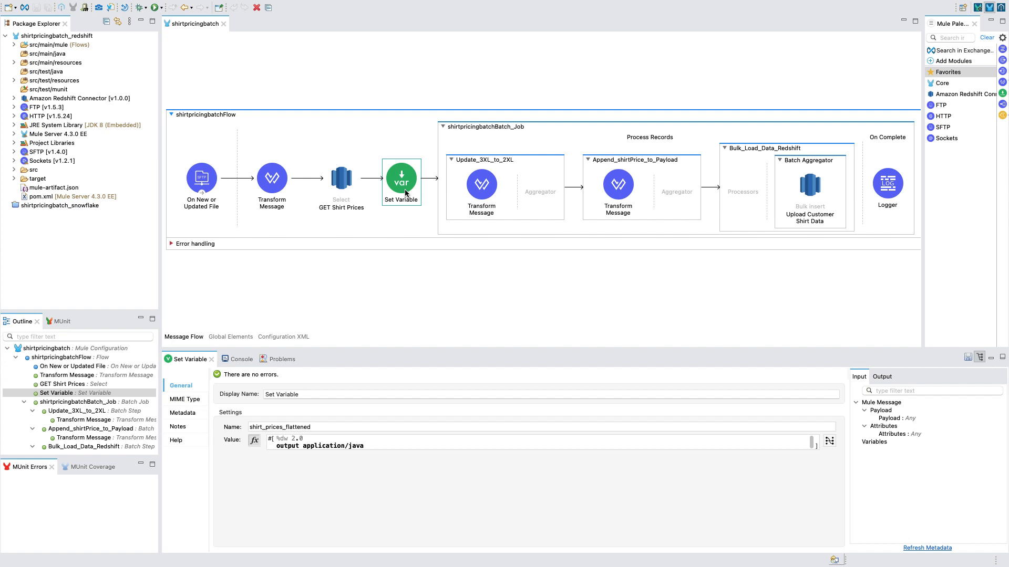
{"action": "left_click", "coordinate": [829, 441]}
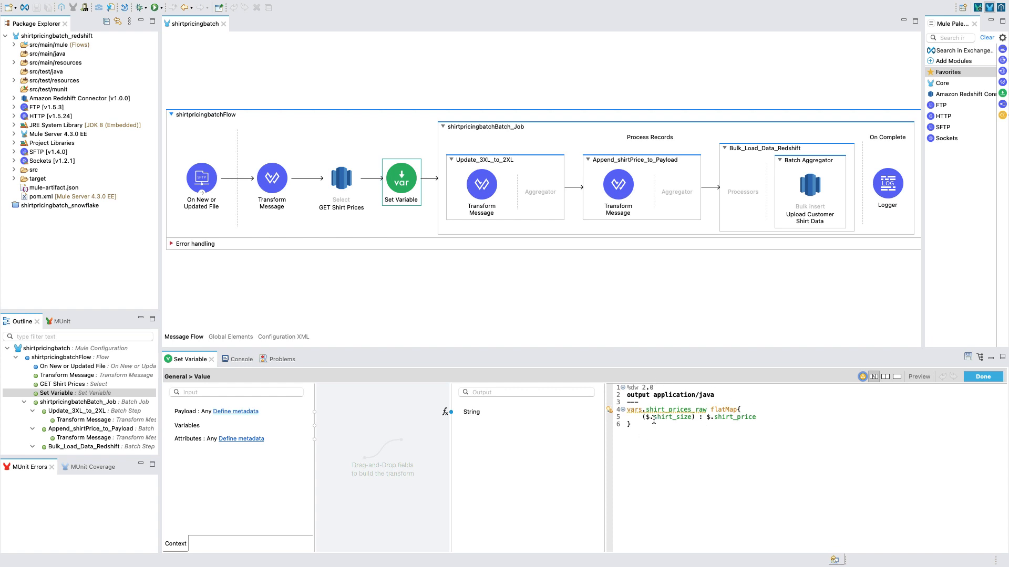
{"action": "left_click_drag", "start_coordinate": [653, 419], "coordinate": [756, 418]}
{"action": "left_click", "coordinate": [690, 424]}
- Review the batch block size of the shirtpricingbatchBatch_Job scope
{"action": "left_click", "coordinate": [471, 126]}
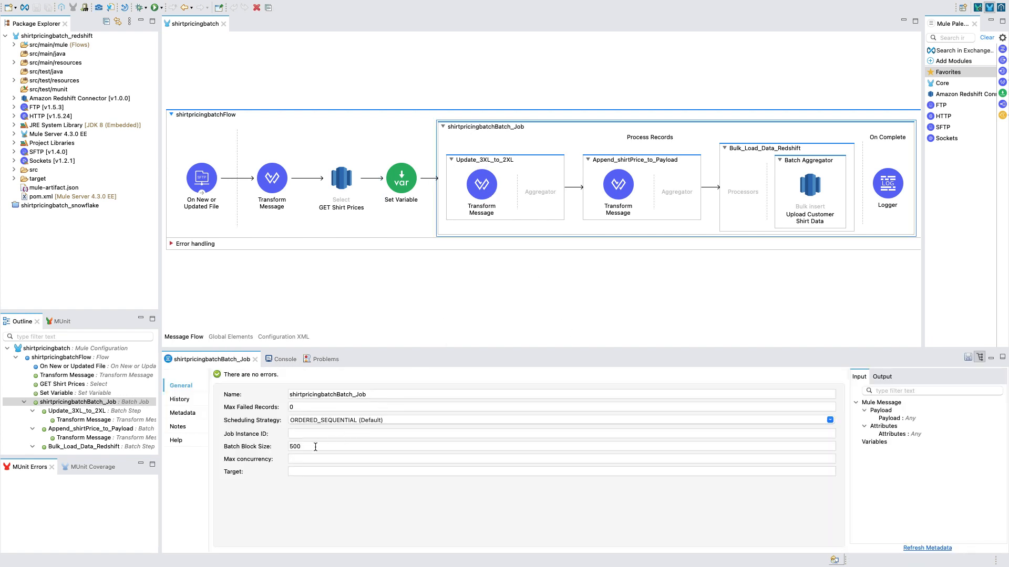
{"action": "left_click_drag", "start_coordinate": [308, 447], "coordinate": [287, 450]}
{"action": "left_click", "coordinate": [310, 448]}
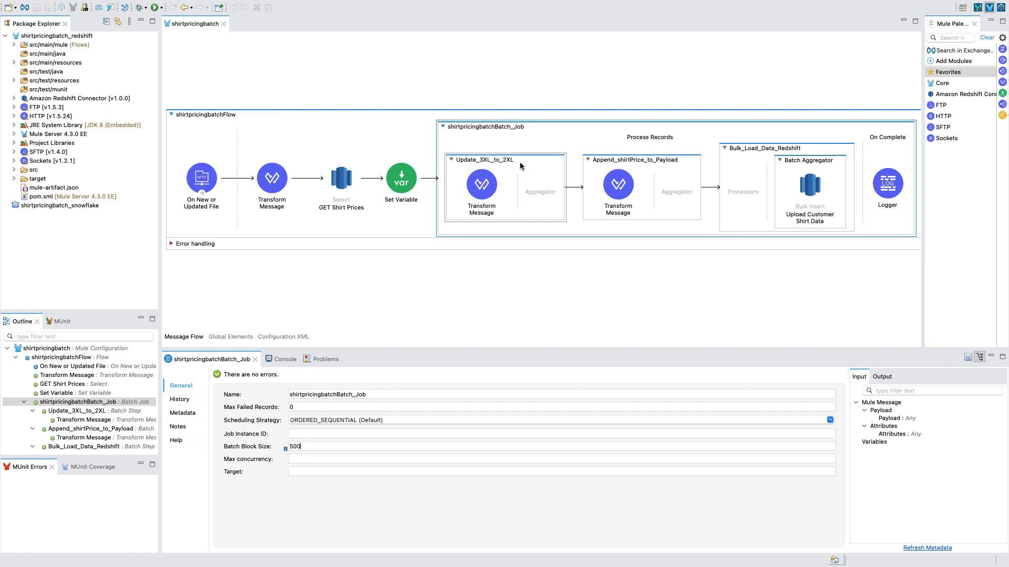
- Inspect the transform scripts inside the Update_3XL_to_2XL and Append_shirtPrice_to_Payload batch steps
{"action": "left_click", "coordinate": [487, 188]}
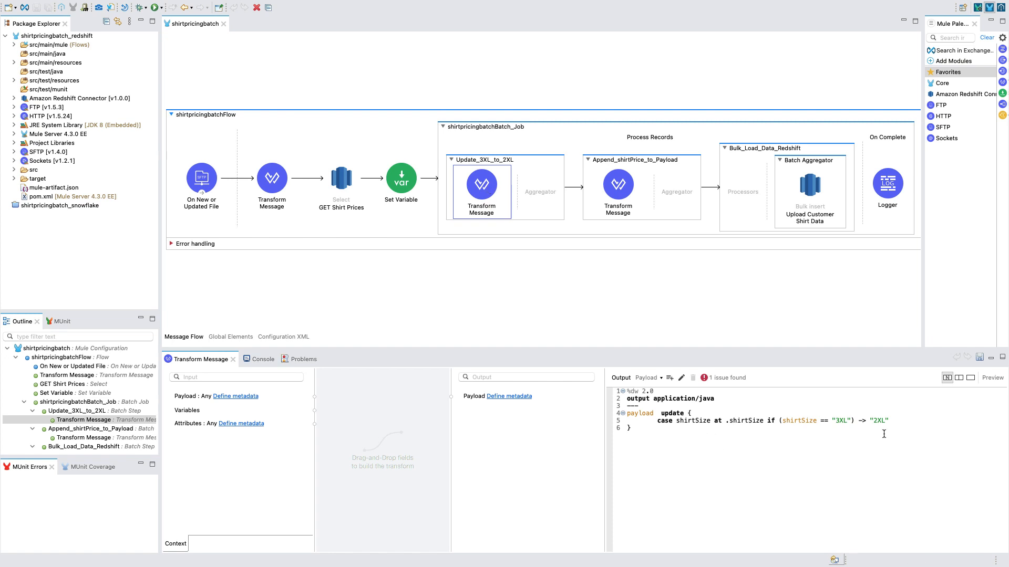
{"action": "left_click", "coordinate": [616, 182]}
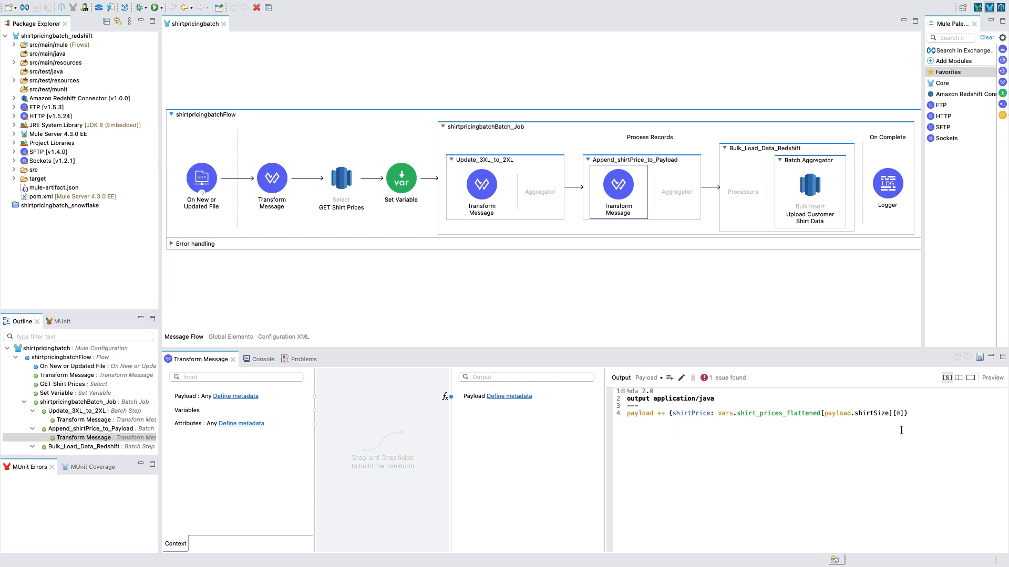
- Review the Bulk_Load_Data_Redshift batch step's settings and its Batch Aggregator's aggregator size
{"action": "left_click", "coordinate": [751, 150]}
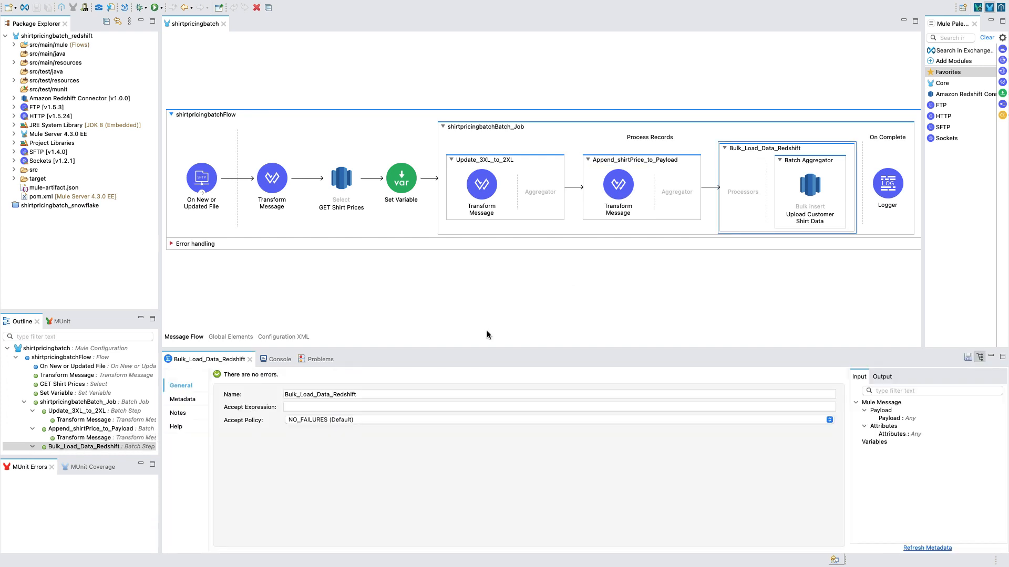
{"action": "left_click", "coordinate": [804, 167]}
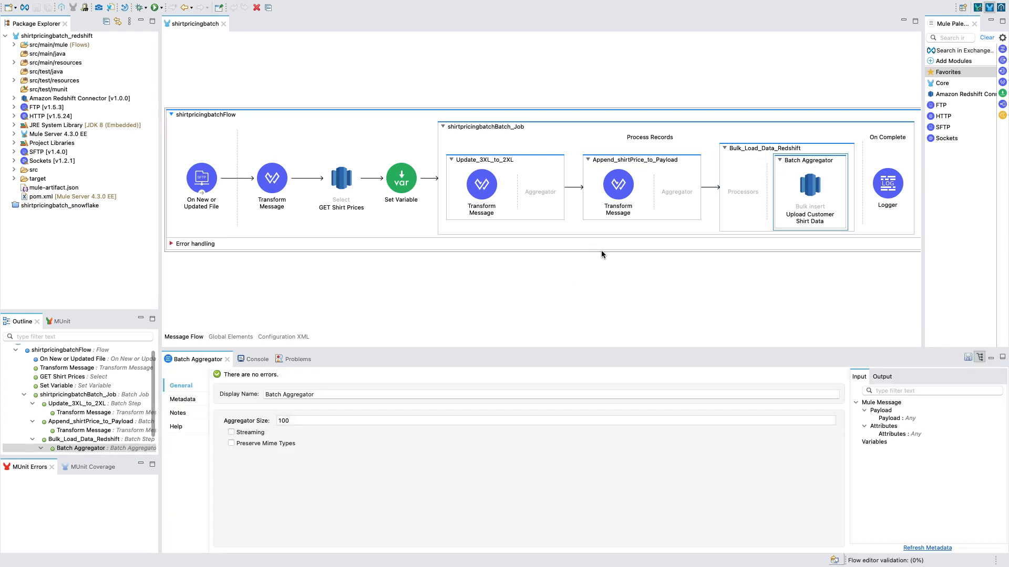
{"action": "double_click", "coordinate": [282, 421]}
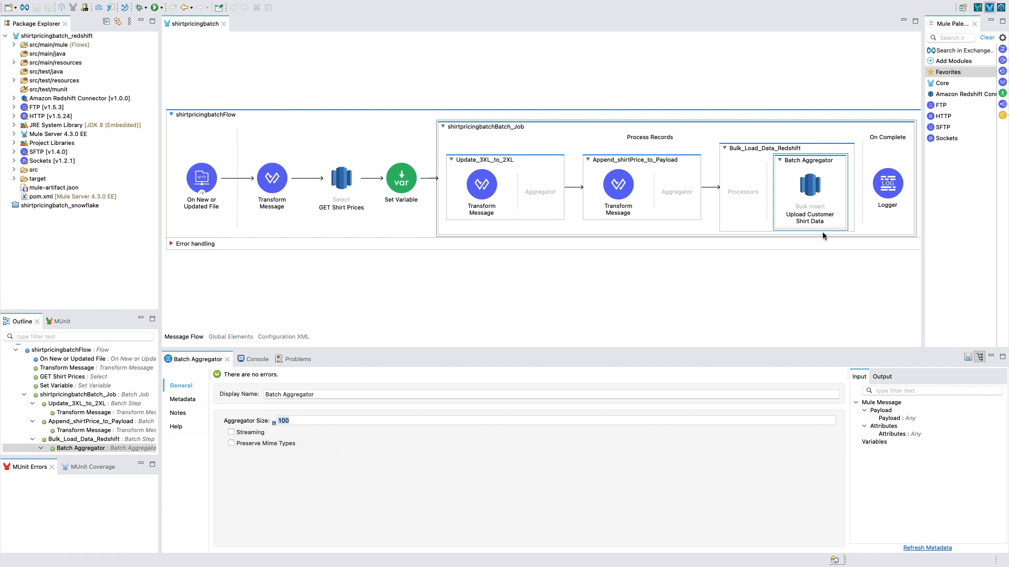
- Examine the insert query of the Upload Customer Shirt Data operation, and select the On Complete phase's Logger
{"action": "left_click", "coordinate": [809, 190]}
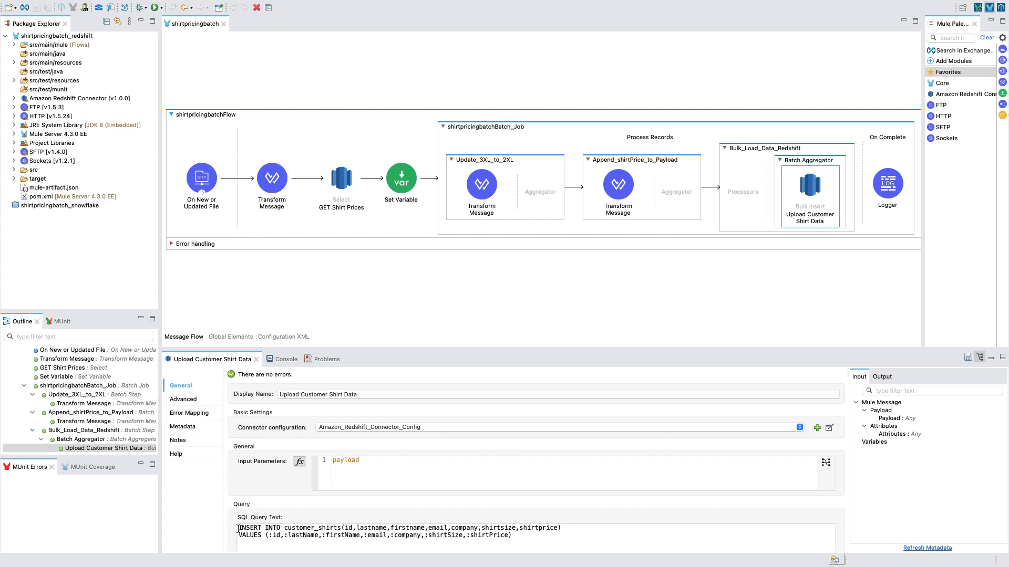
{"action": "left_click_drag", "start_coordinate": [239, 528], "coordinate": [533, 541]}
{"action": "left_click", "coordinate": [534, 541]}
{"action": "left_click", "coordinate": [853, 305]}
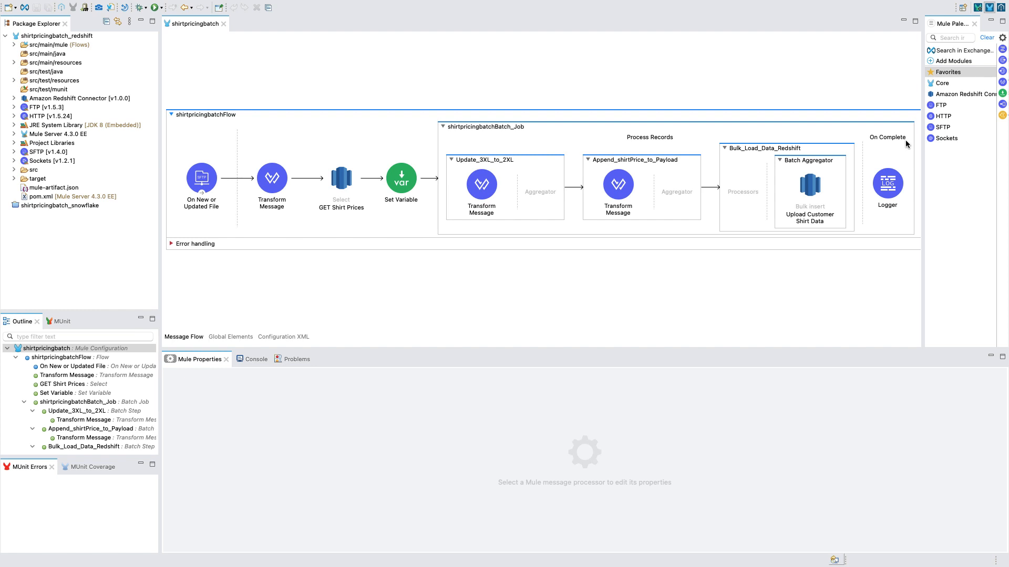
{"action": "left_click", "coordinate": [886, 191]}
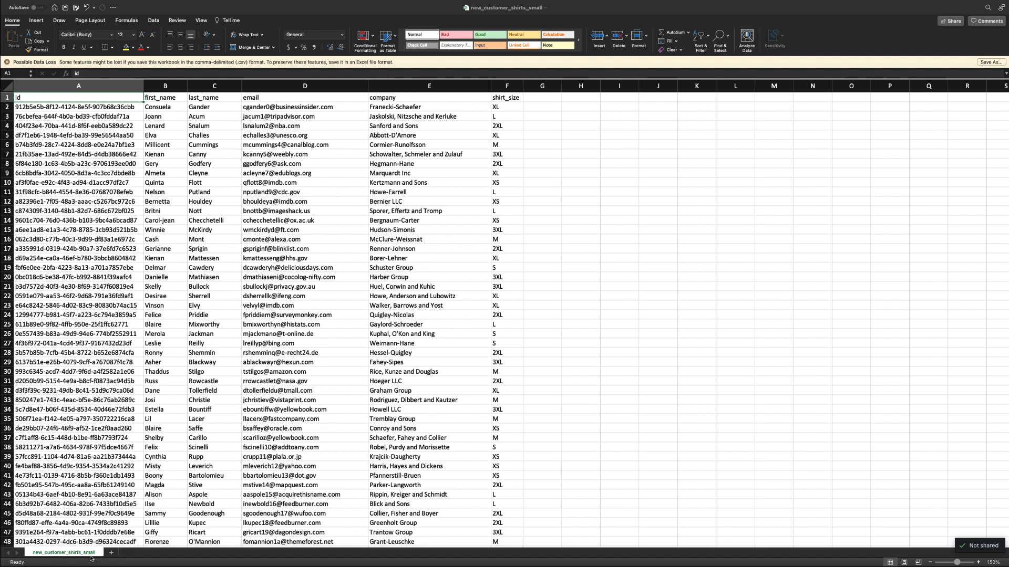
- Check the shirt sizes in the new_customer_shirts_small spreadsheet in Excel, and the shirtsize and shirtprice columns of the database client's customer_shirts table
{"action": "left_click", "coordinate": [516, 156]}
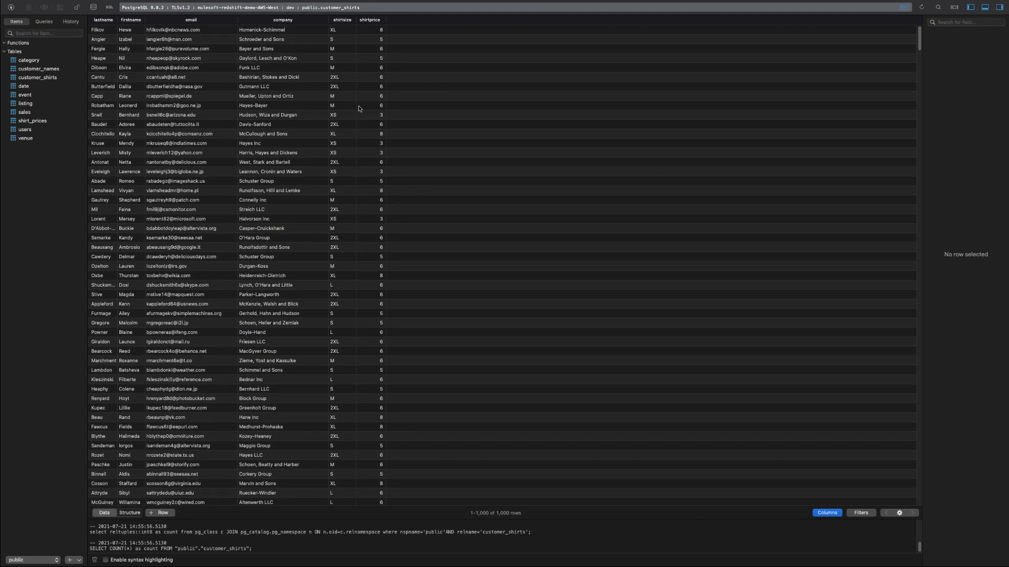
{"action": "left_click", "coordinate": [343, 79]}
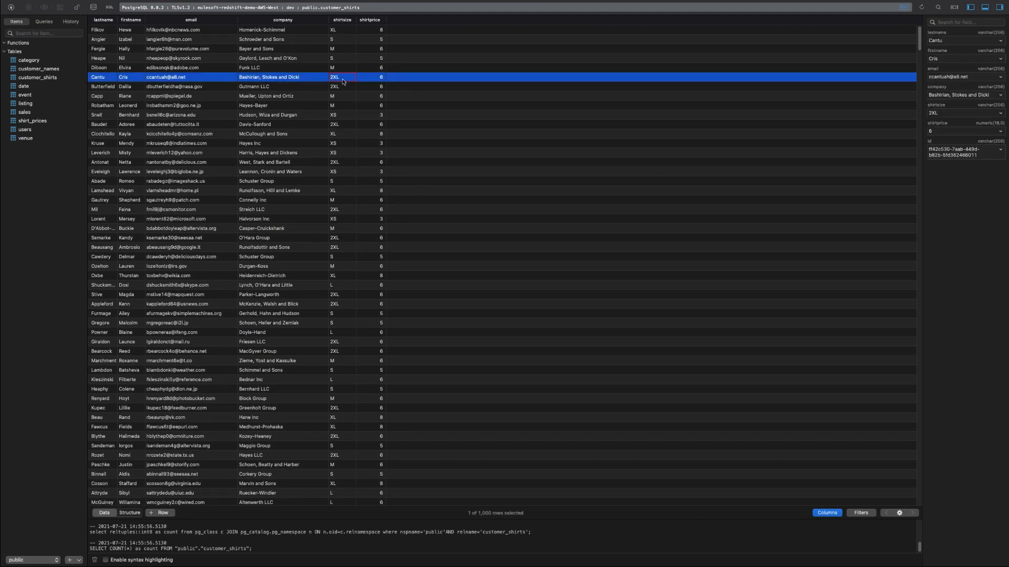
{"action": "left_click", "coordinate": [375, 23]}
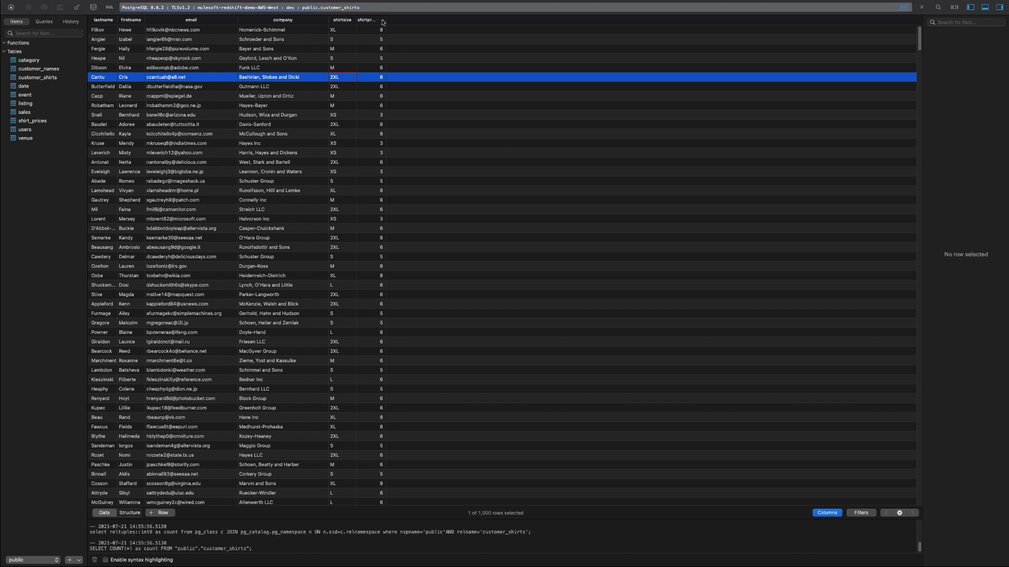